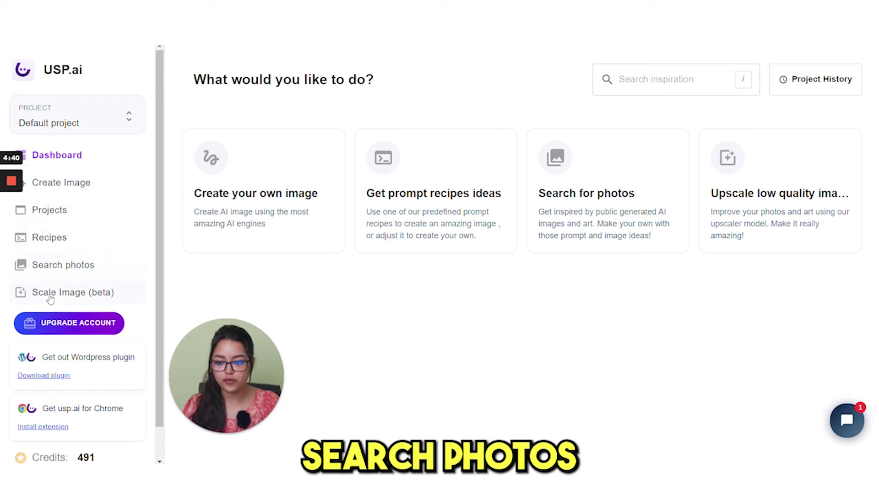
pyautogui.scroll(-1, 119, 259)
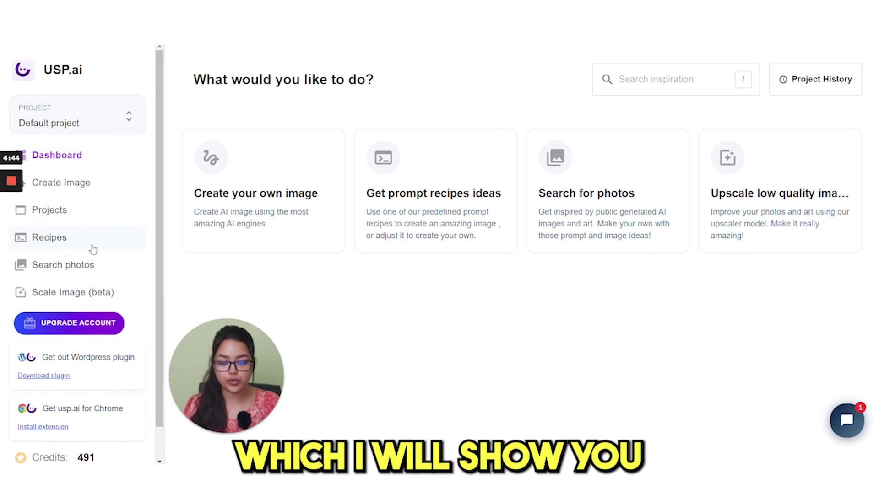
pyautogui.scroll(-1, 103, 251)
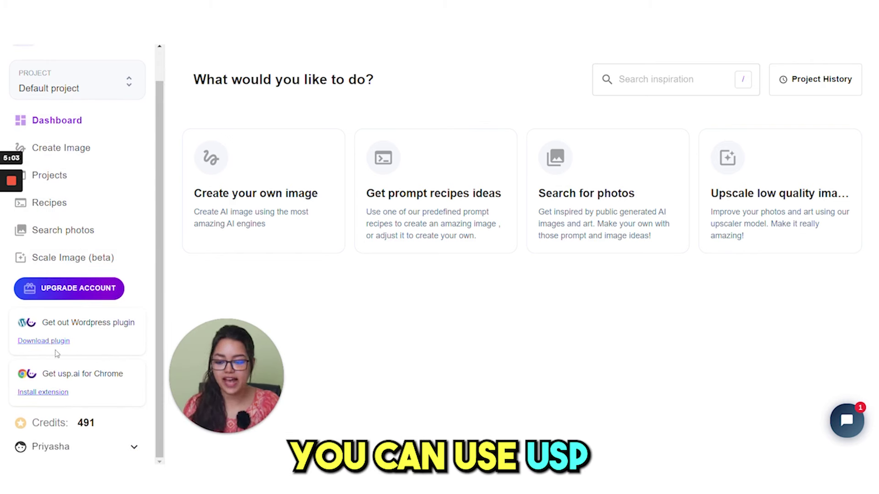
pyautogui.click(31, 395)
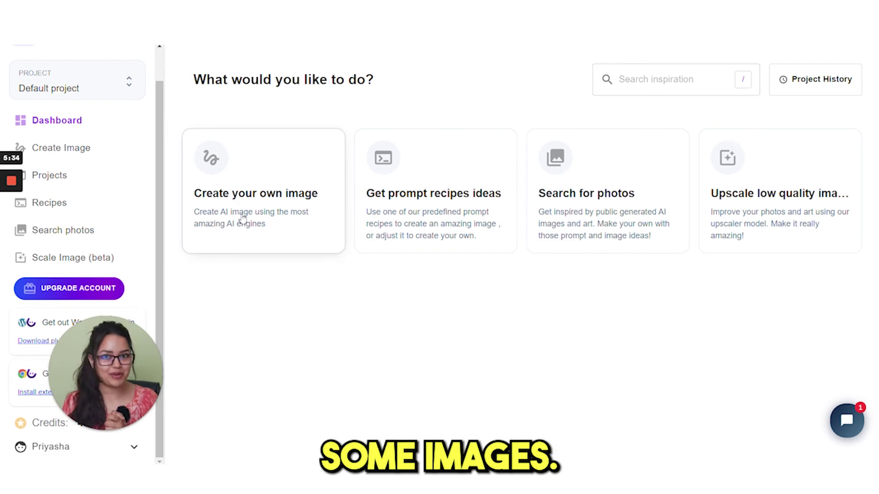
# Step: Start a new 'cartoon cat' image at a square 1:1 ratio with the image count raised to 4
pyautogui.click(270, 176)
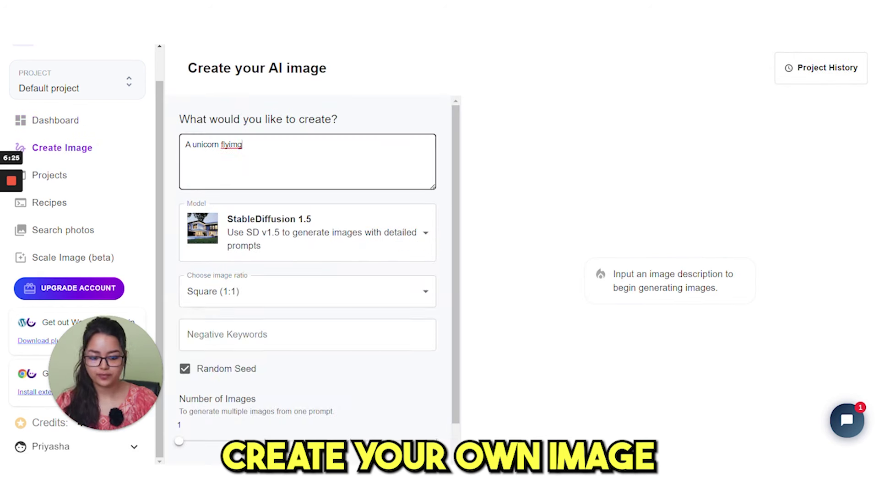
pyautogui.click(302, 291)
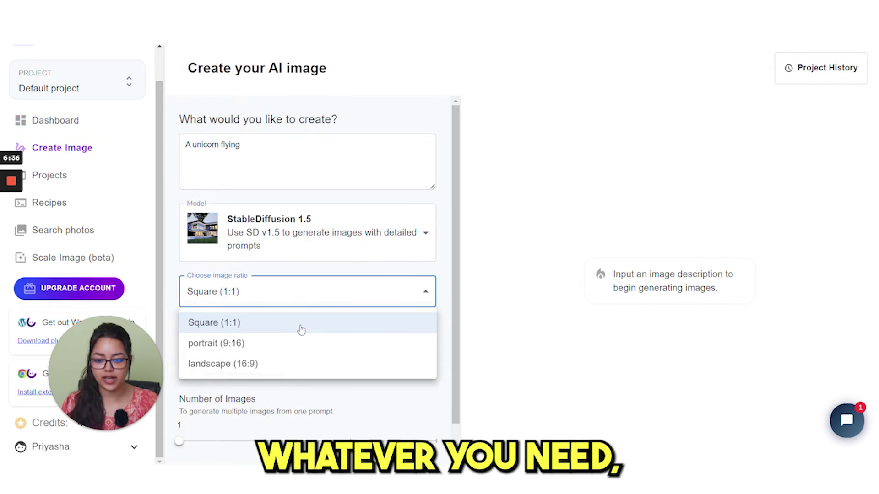
pyautogui.click(301, 329)
pyautogui.scroll(-1, 355, 298)
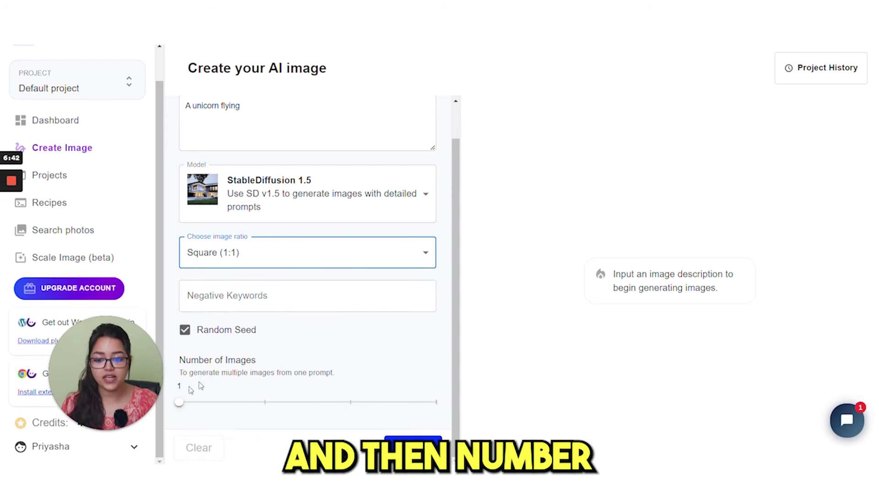
pyautogui.click(203, 407)
pyautogui.click(262, 407)
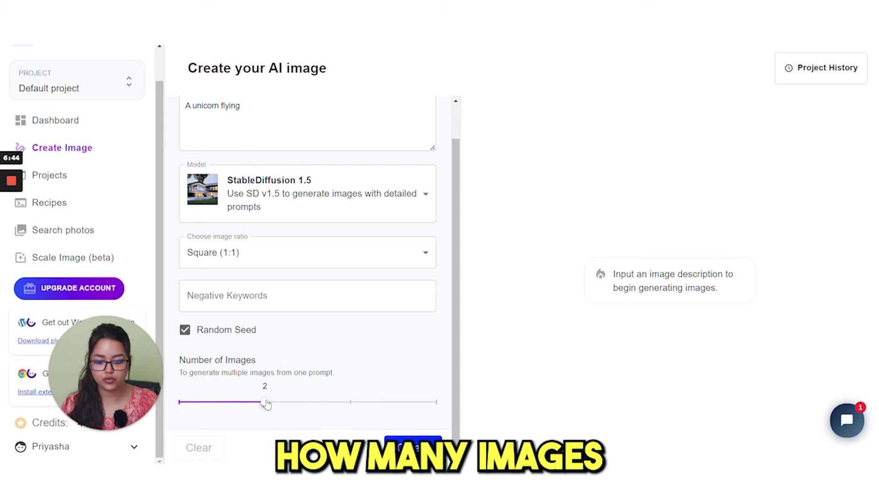
pyautogui.click(350, 406)
pyautogui.click(436, 403)
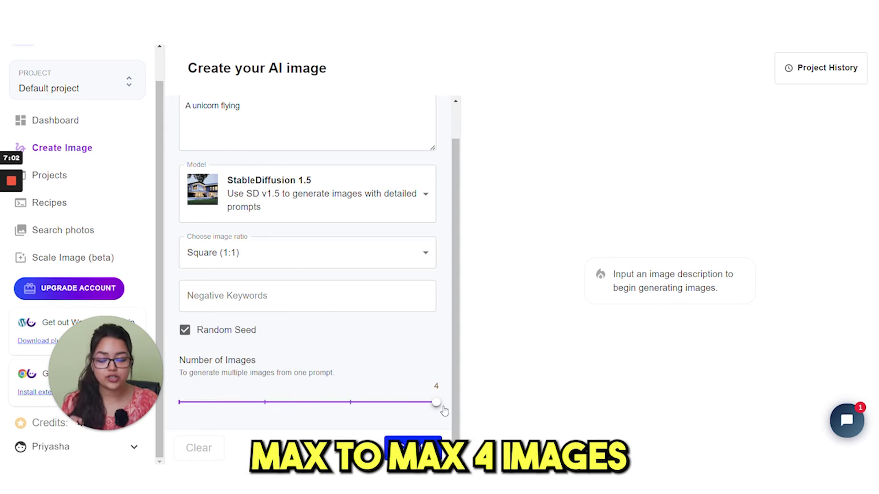
pyautogui.click(436, 403)
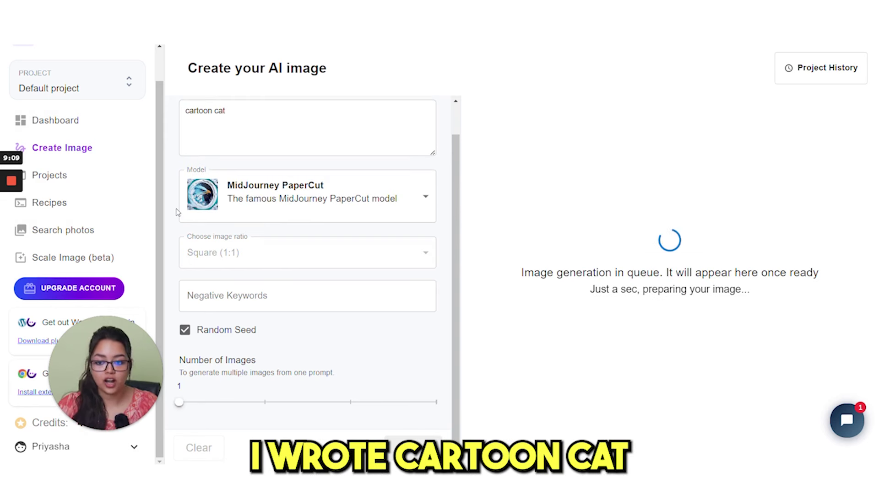
pyautogui.scroll(1, 207, 240)
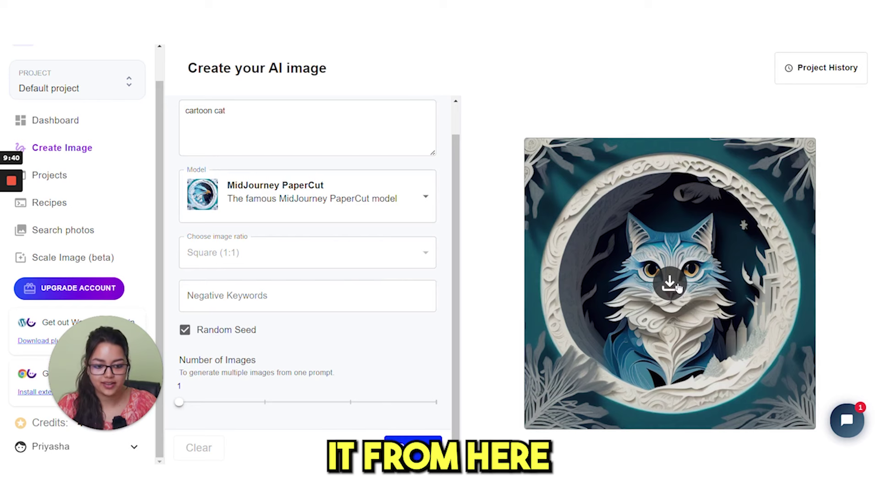
# Step: Download the paper-cut cat image and regenerate the cat with the Vintedois model
pyautogui.click(670, 284)
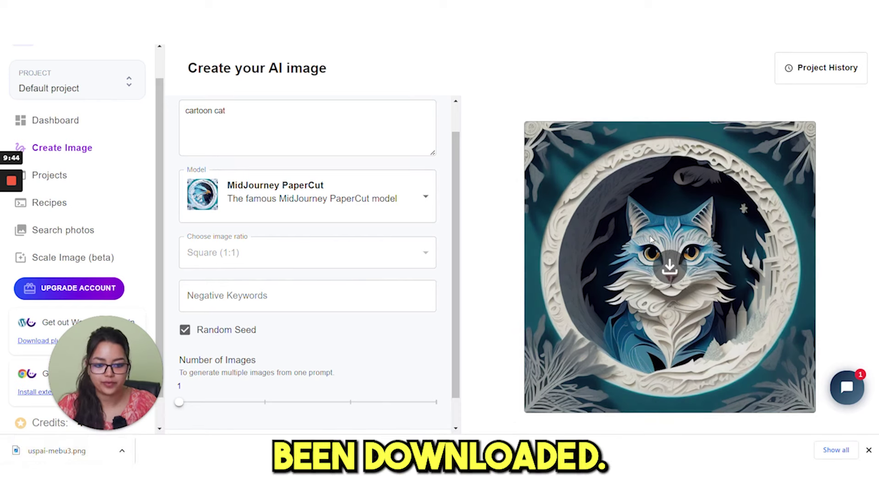
pyautogui.click(366, 196)
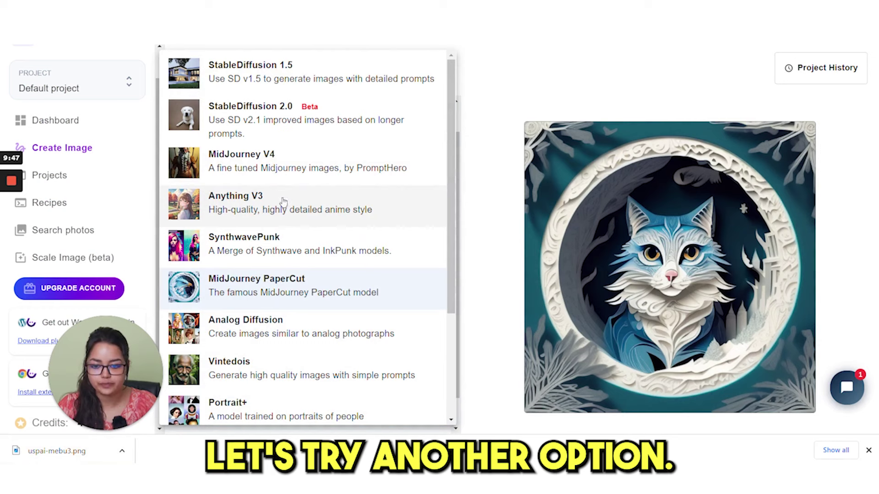
pyautogui.scroll(-3, 275, 204)
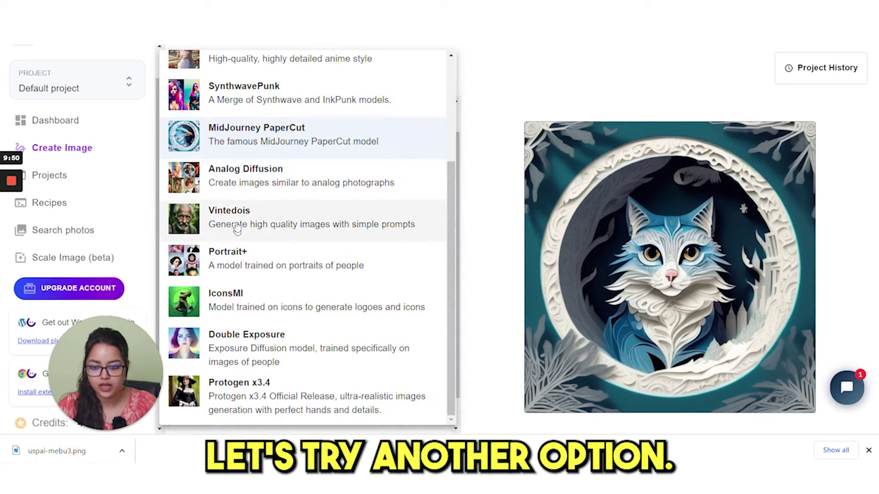
pyautogui.click(306, 228)
pyautogui.scroll(1, 304, 227)
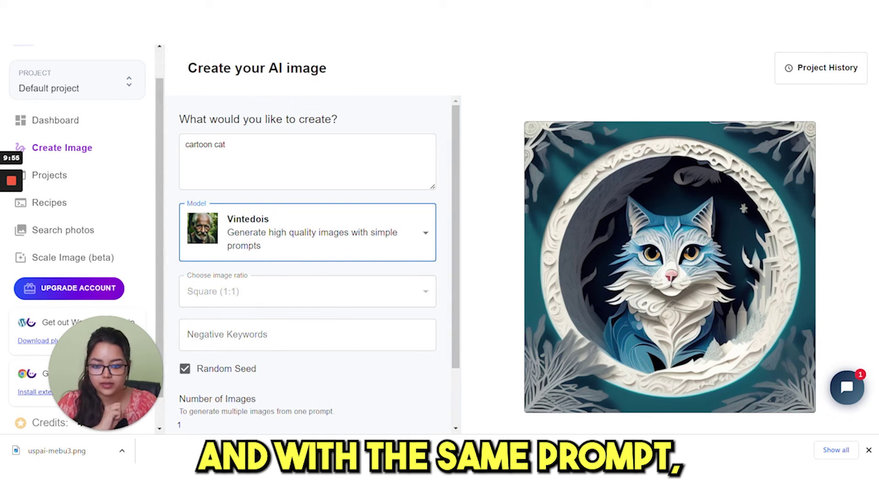
pyautogui.scroll(-2, 402, 403)
pyautogui.click(412, 419)
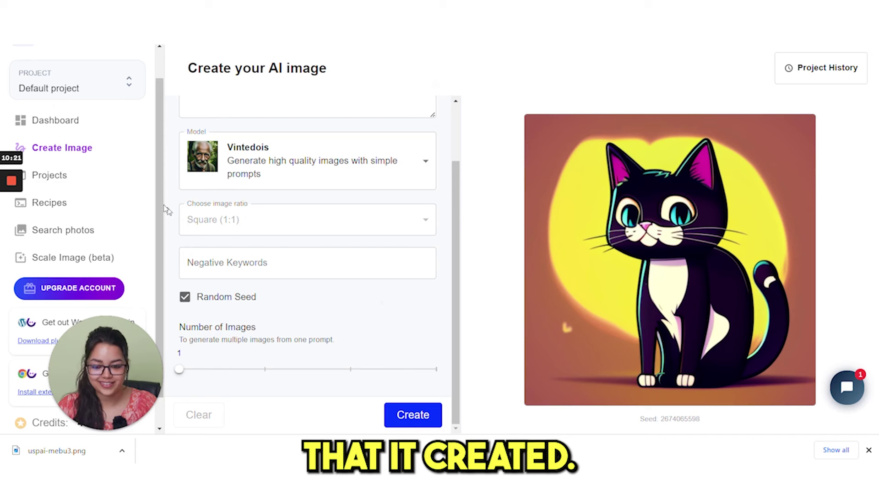
# Step: Regenerate the cat image with the Portrait+ model
pyautogui.scroll(1, 170, 212)
pyautogui.click(305, 172)
pyautogui.scroll(-3, 299, 276)
pyautogui.scroll(-1, 298, 276)
pyautogui.click(291, 259)
pyautogui.click(413, 415)
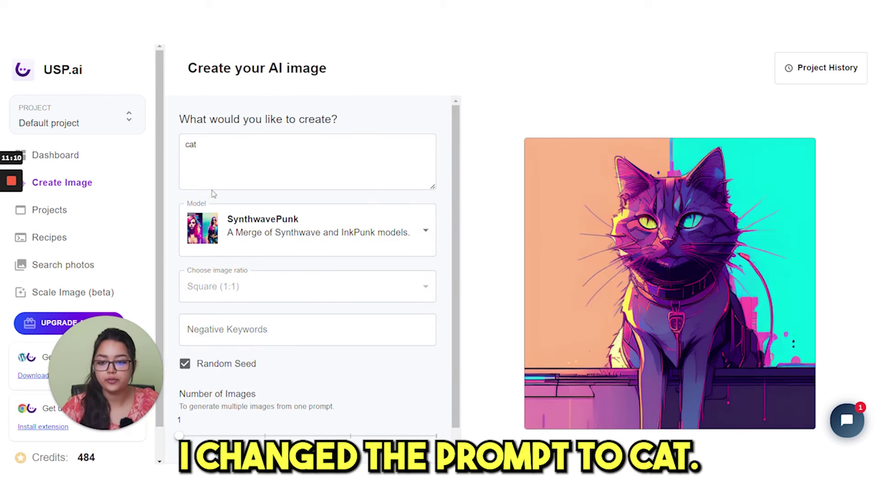
# Step: Keep SynthwavePunk as the model after looking through the model list
pyautogui.click(282, 232)
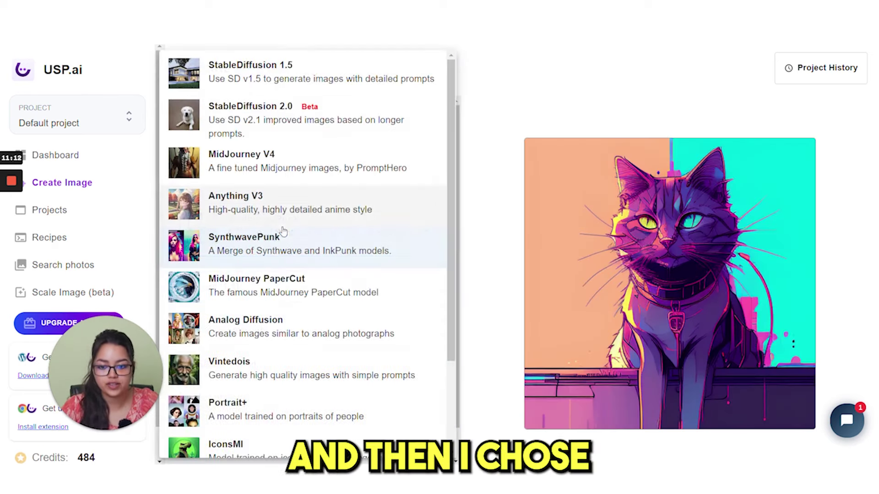
pyautogui.click(293, 247)
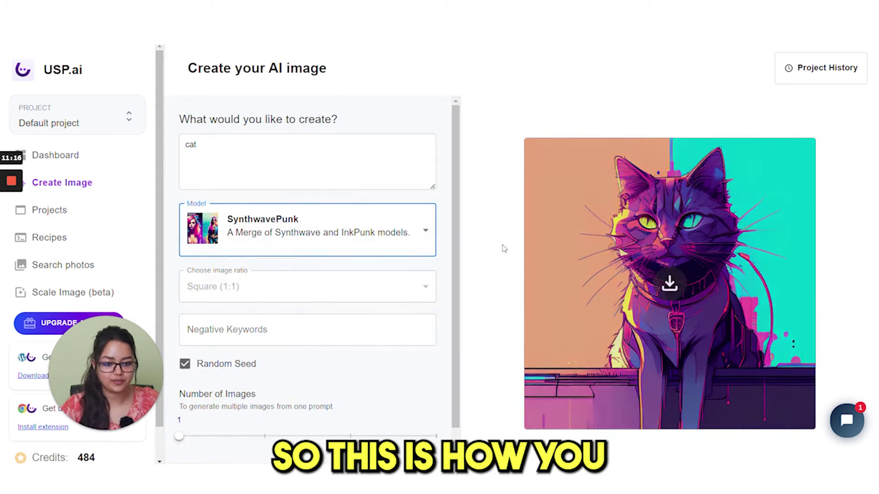
pyautogui.click(411, 256)
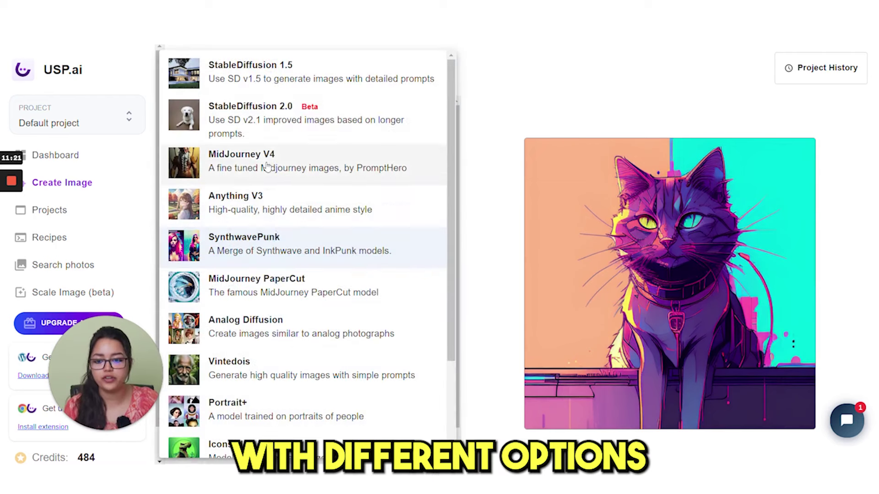
pyautogui.click(449, 253)
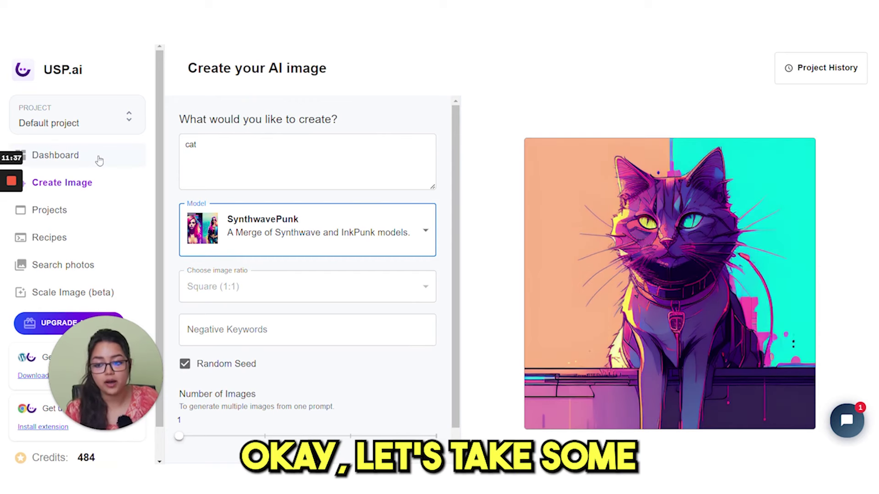
# Step: Go from the Dashboard to Prompt Recipes and page through categories from Personal to Psychology
pyautogui.click(93, 157)
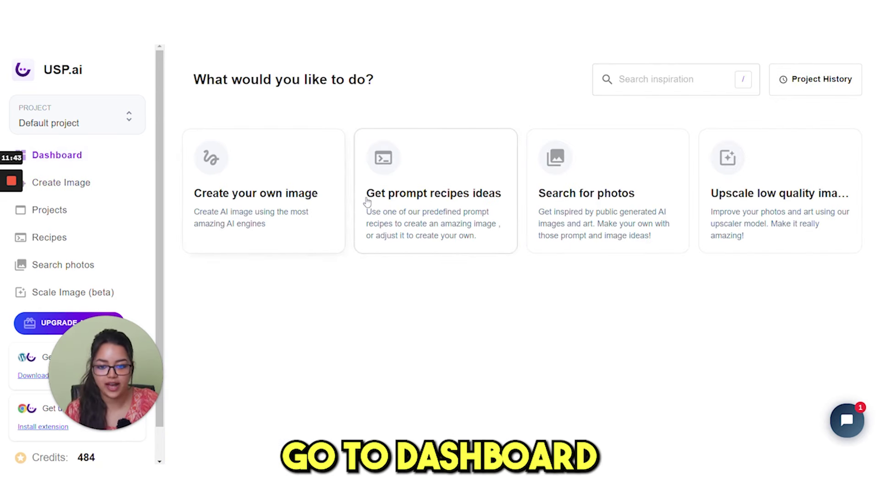
pyautogui.click(452, 202)
pyautogui.scroll(-5, 316, 227)
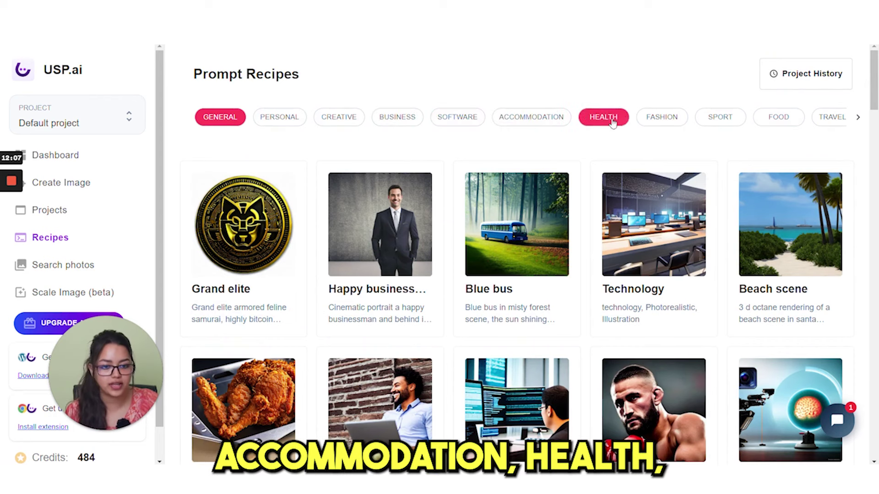
pyautogui.click(860, 119)
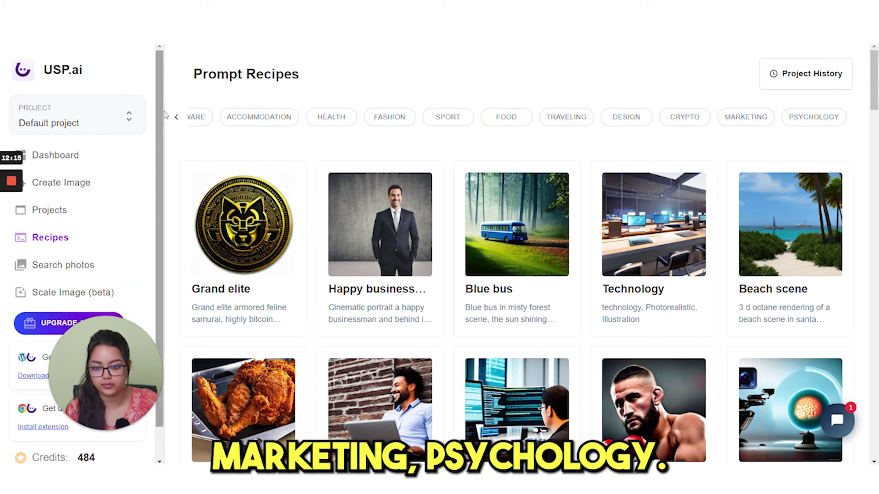
pyautogui.click(178, 118)
pyautogui.moveTo(330, 174)
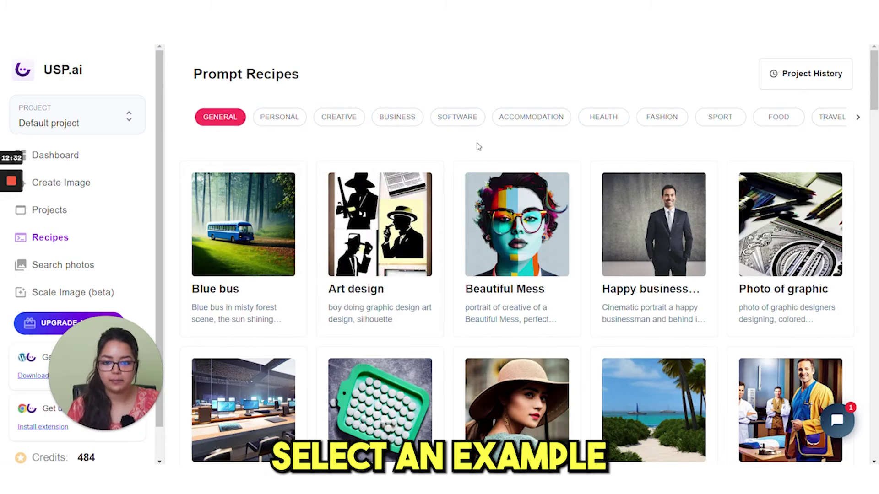
# Step: Generate an anime portrait with Anything V3 from the Beautiful Mess recipe prompt
pyautogui.moveTo(498, 284)
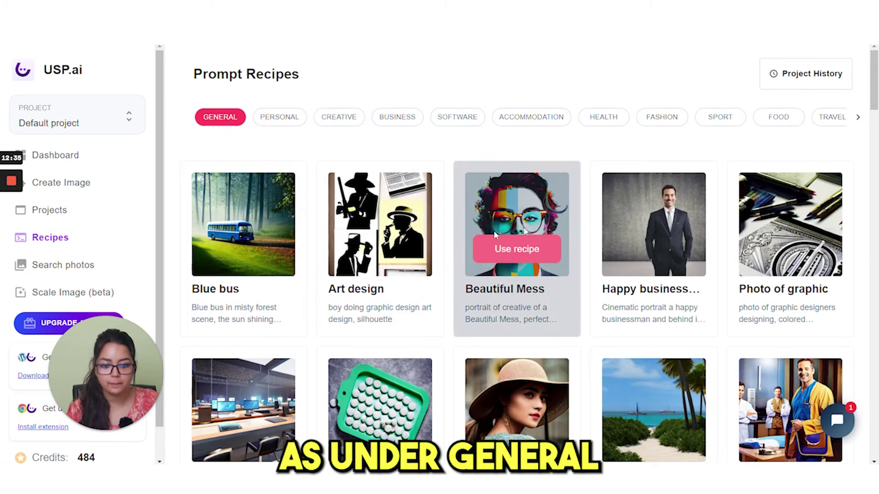
pyautogui.click(498, 251)
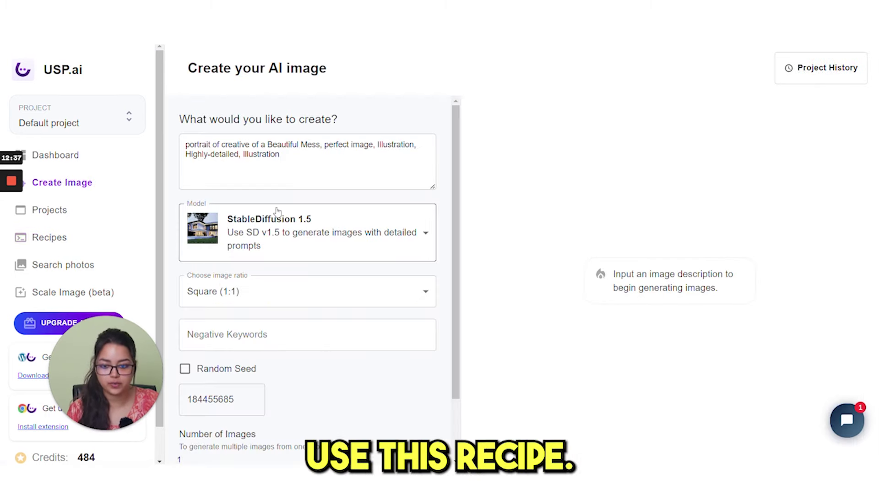
pyautogui.hotkey('ctrl', 'a')
pyautogui.click(279, 154)
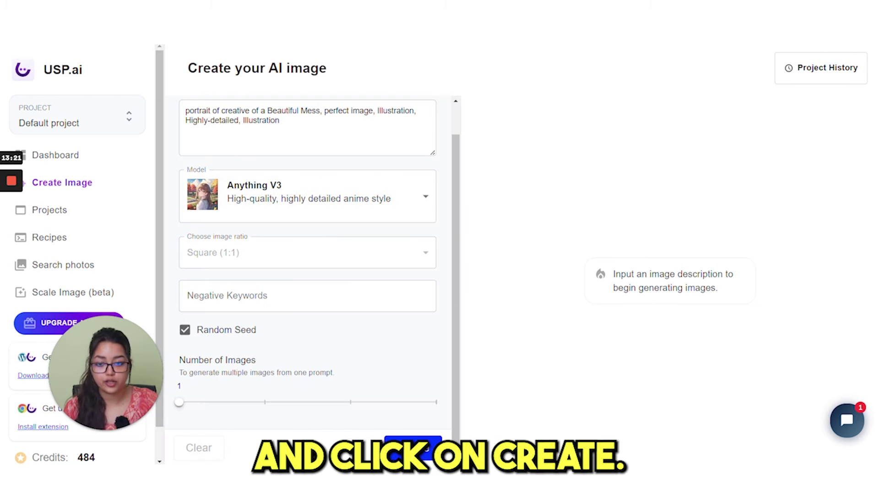
pyautogui.click(413, 448)
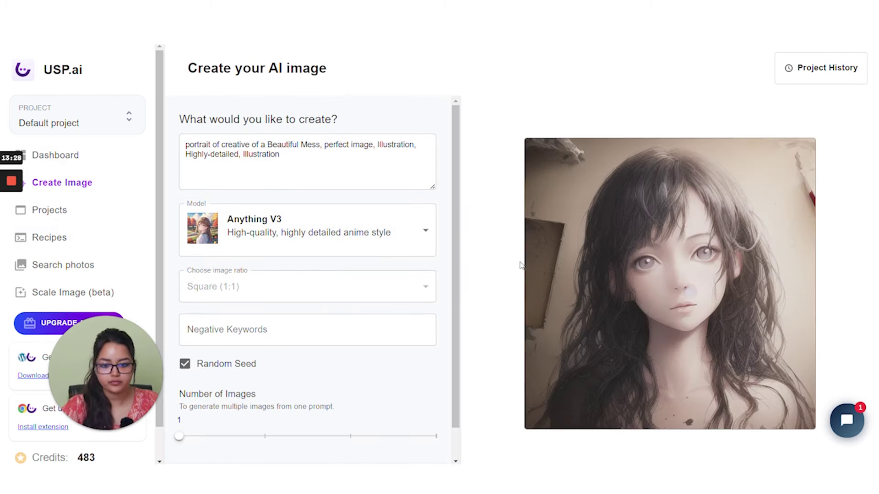
pyautogui.moveTo(662, 243)
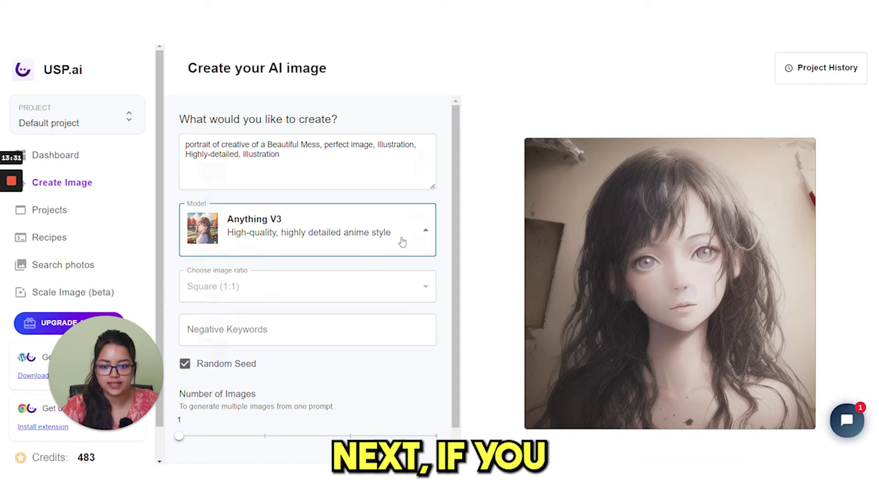
# Step: Regenerate the Beautiful Mess portrait with MidJourney PaperCut, then scroll the Recipes gallery again
pyautogui.click(401, 241)
pyautogui.click(359, 291)
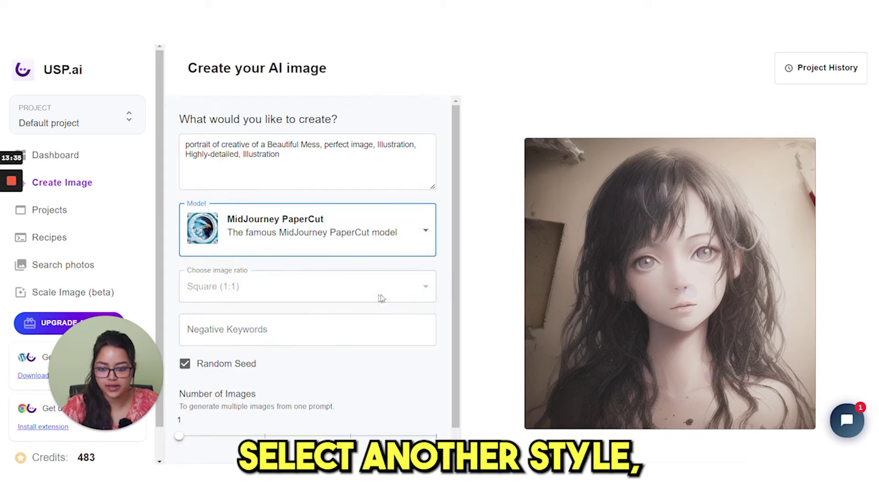
pyautogui.scroll(-1, 389, 366)
pyautogui.click(412, 447)
pyautogui.scroll(1, 437, 250)
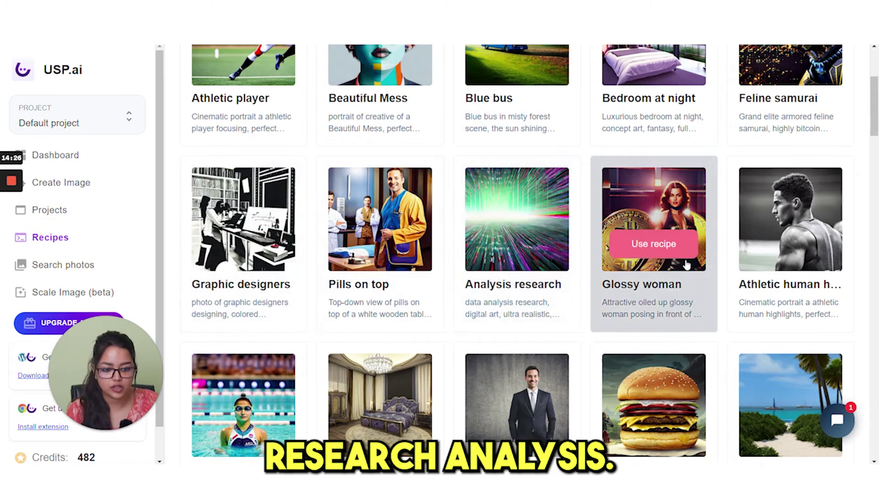
pyautogui.scroll(-4, 443, 292)
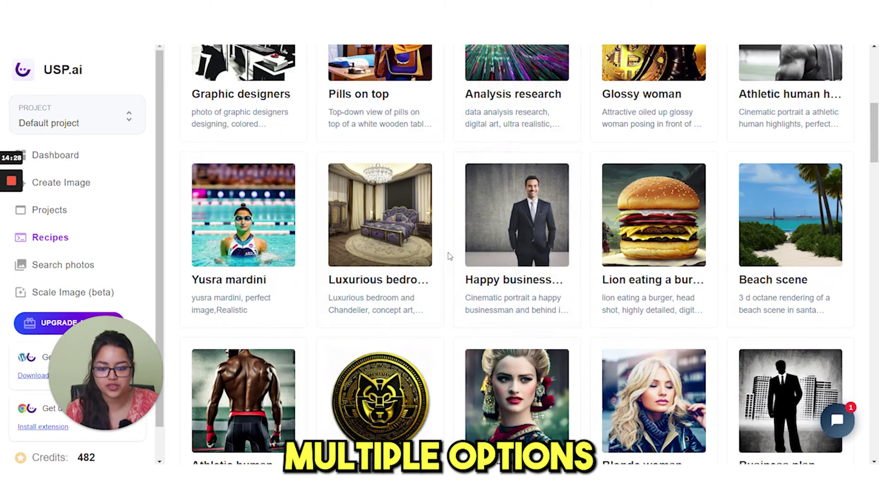
pyautogui.moveTo(346, 245)
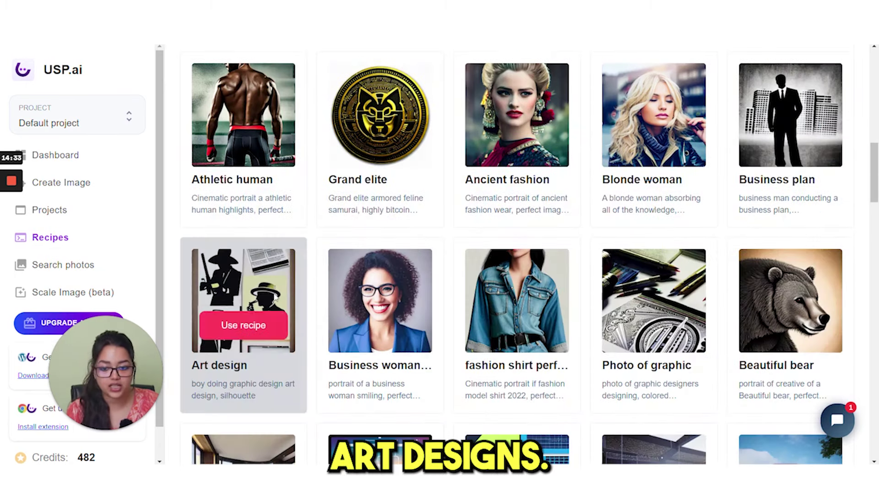
# Step: Generate an Art design silhouette with MidJourney V4, then filter recipes to BUSINESS
pyautogui.click(240, 326)
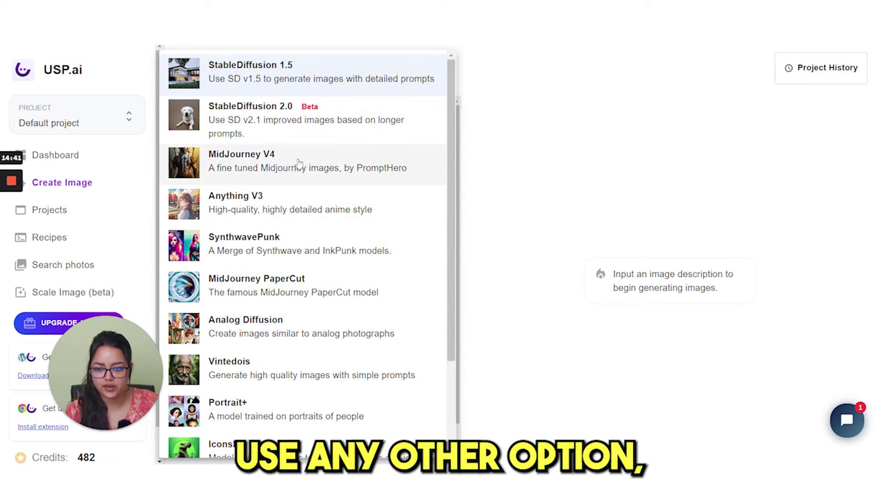
pyautogui.click(298, 163)
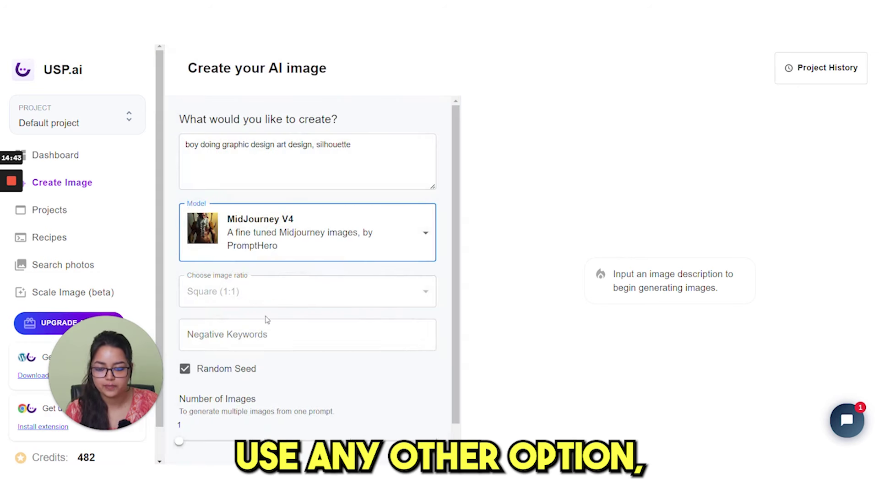
pyautogui.scroll(-1, 304, 308)
pyautogui.click(413, 448)
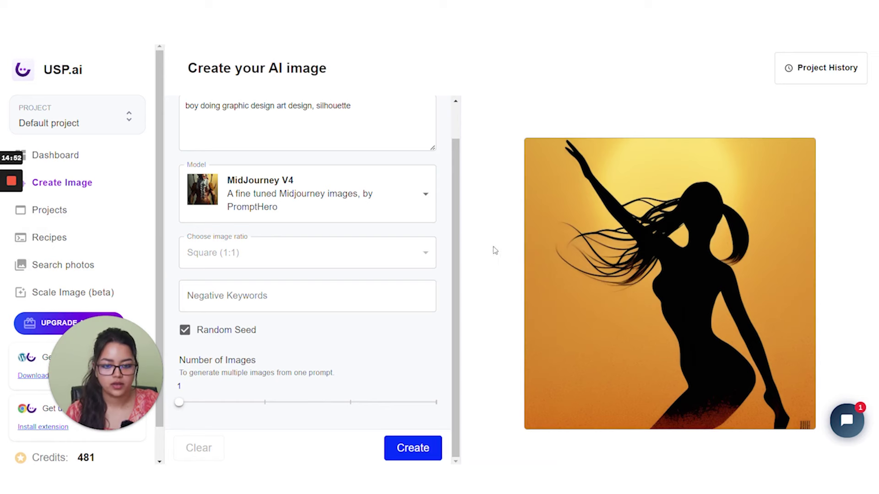
pyautogui.scroll(1, 386, 175)
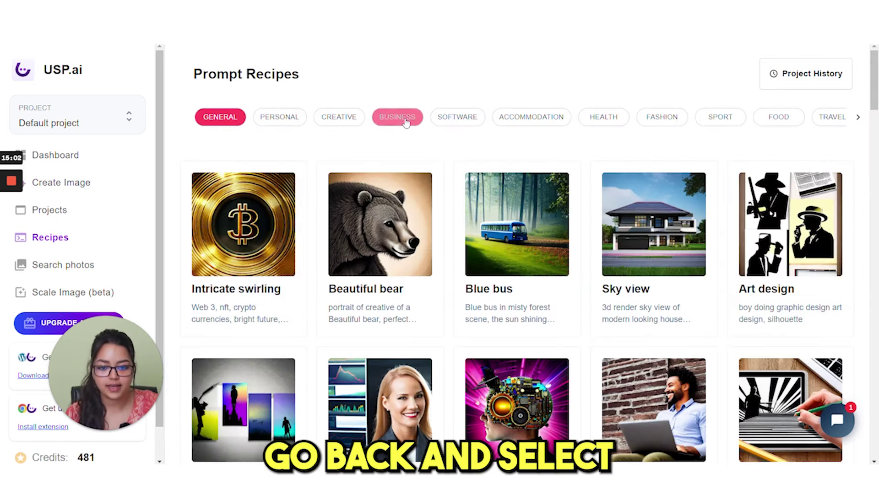
pyautogui.click(390, 120)
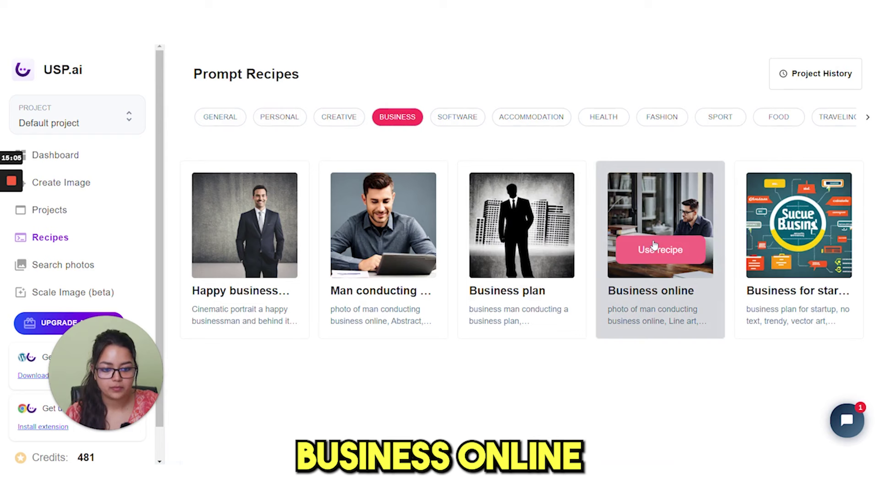
# Step: Generate a portrait from the Business online recipe with the Double Exposure model
pyautogui.click(659, 248)
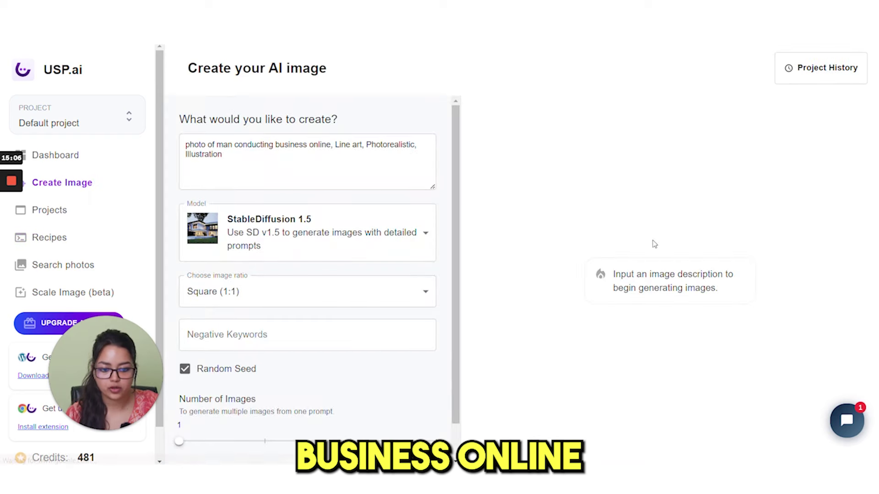
pyautogui.click(337, 237)
pyautogui.scroll(-3, 320, 257)
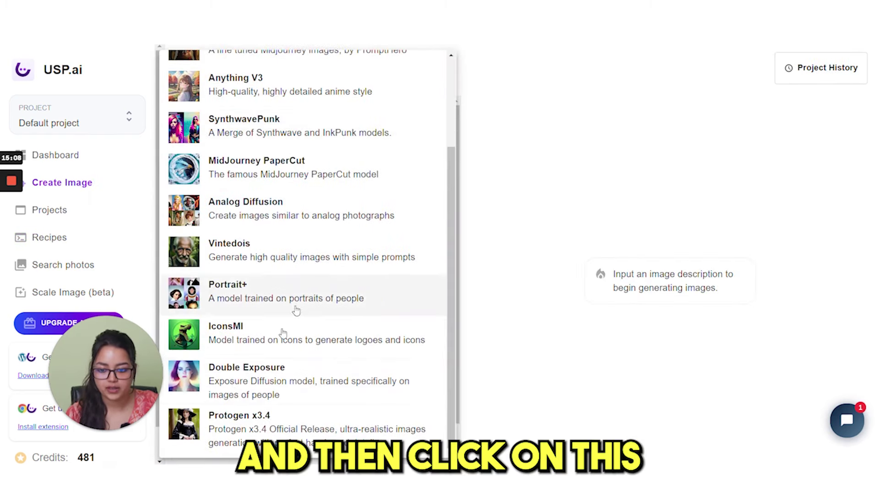
pyautogui.click(260, 380)
pyautogui.scroll(-1, 369, 357)
pyautogui.scroll(-1, 369, 357)
pyautogui.click(412, 448)
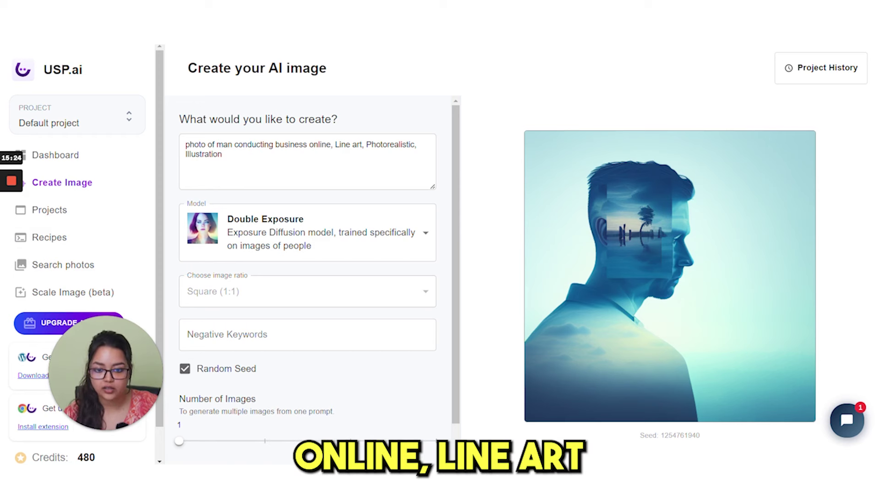
pyautogui.moveTo(601, 274)
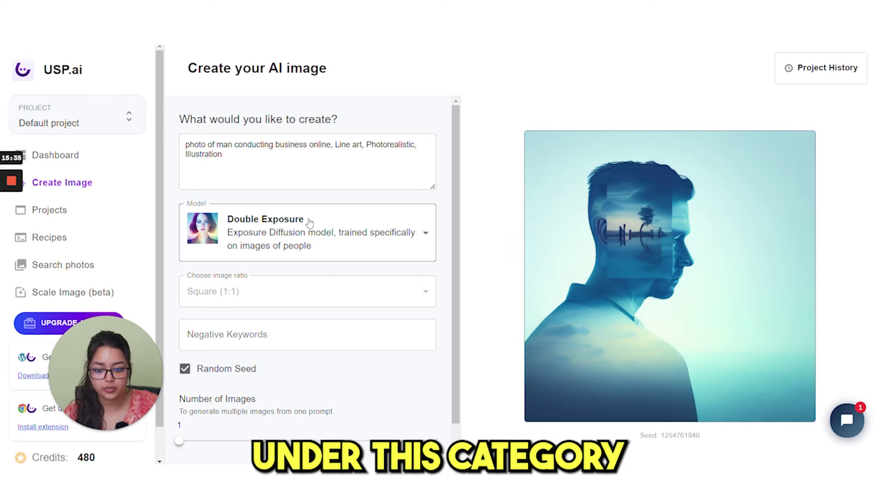
# Step: Keep Double Exposure as the model and go back to the dashboard
pyautogui.click(421, 234)
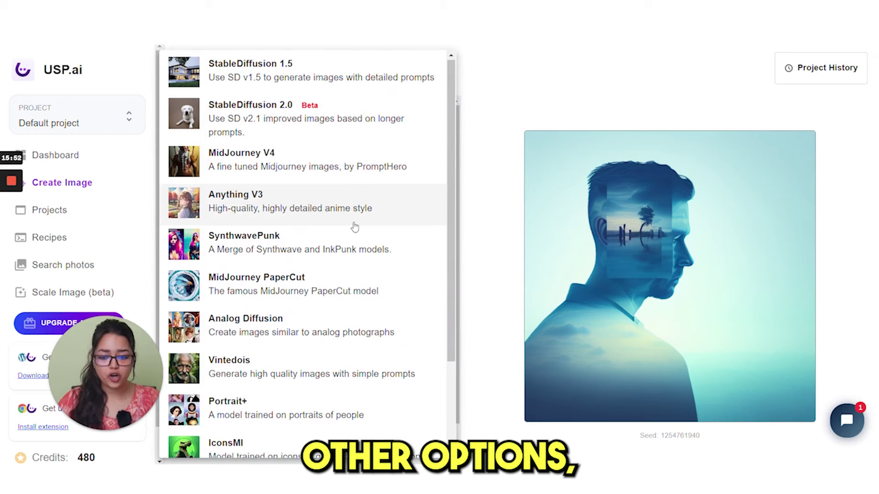
pyautogui.scroll(-3, 354, 226)
pyautogui.click(504, 253)
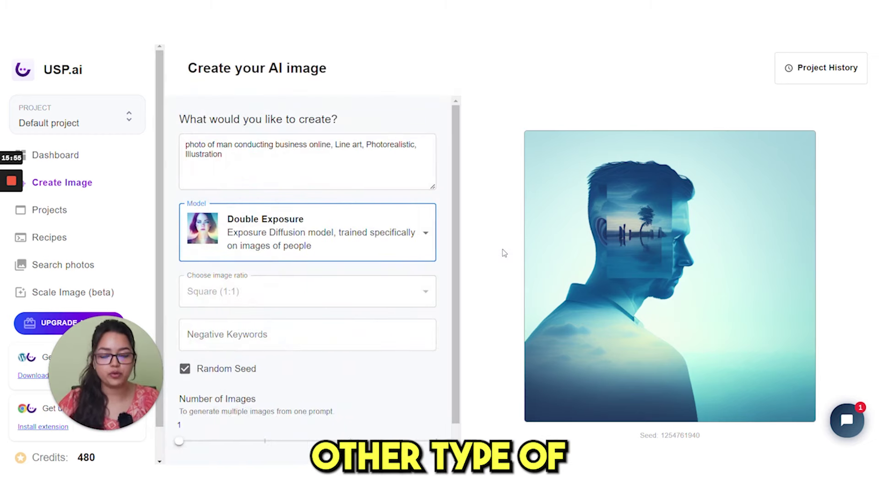
pyautogui.hotkey('alt', 'Left')
pyautogui.hotkey('alt', 'Left')
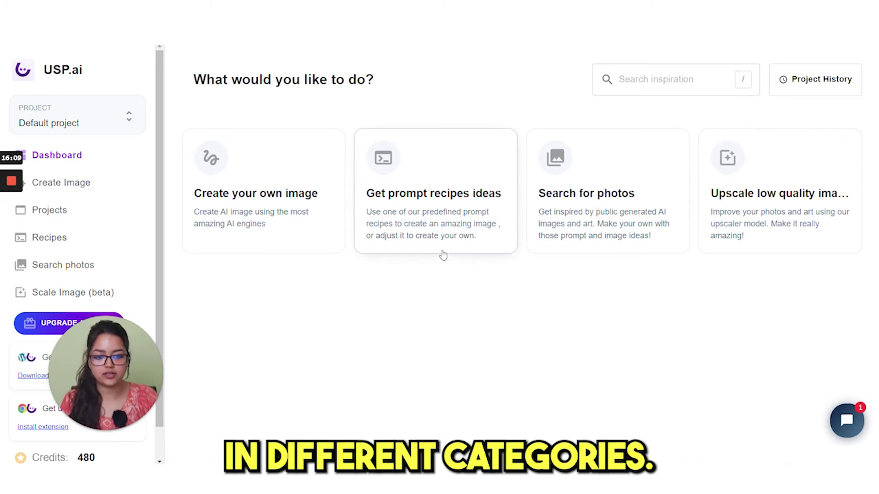
# Step: Search the public photo gallery for 'lion' and scroll through the results
pyautogui.click(602, 184)
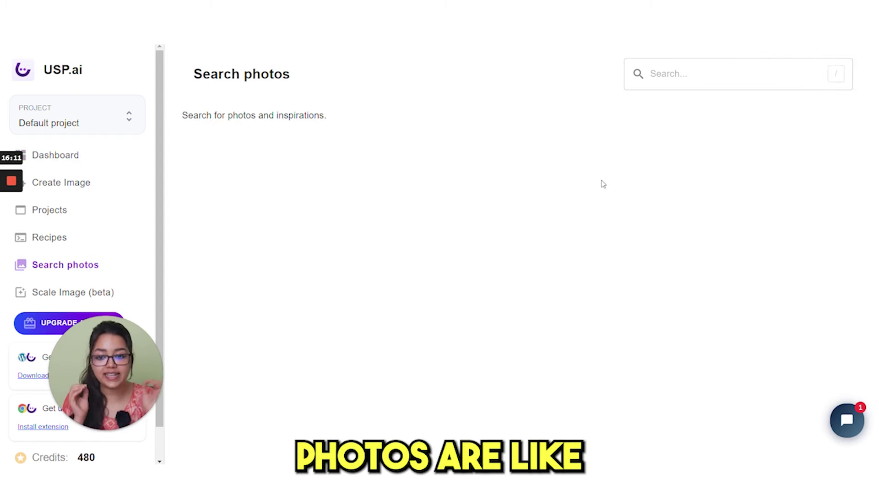
pyautogui.press('/')
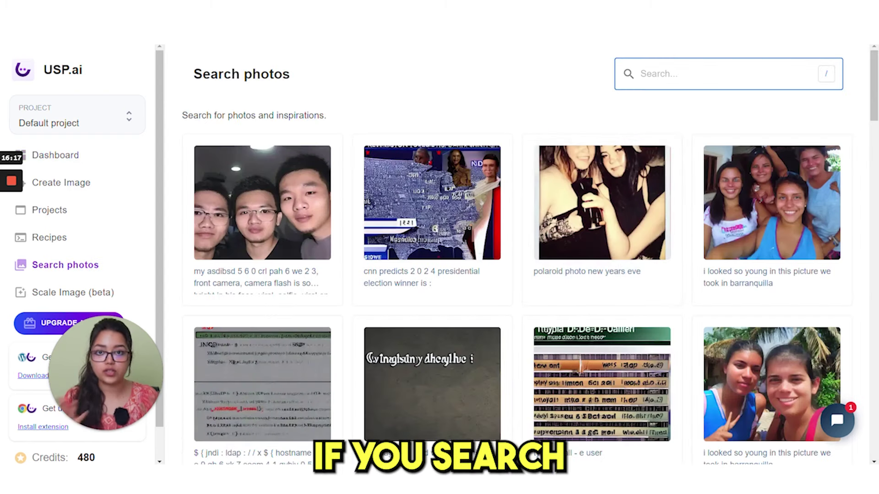
pyautogui.write('lion')
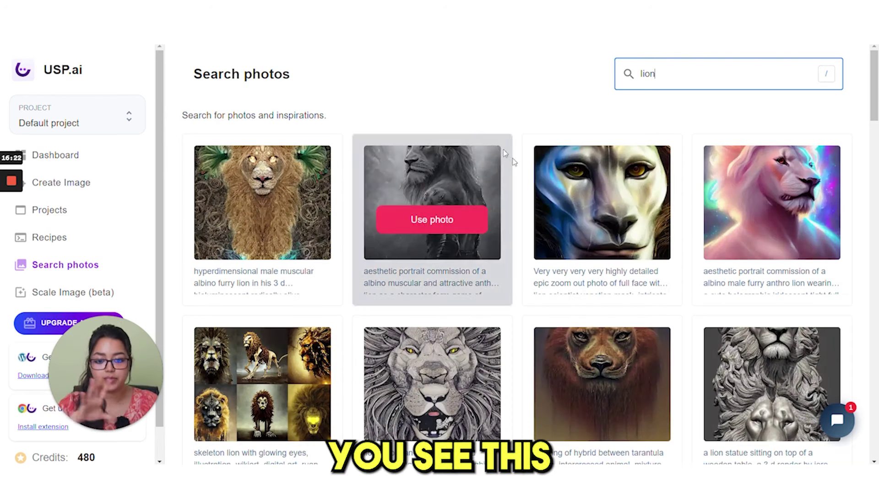
pyautogui.scroll(-2, 522, 211)
pyautogui.scroll(-2, 508, 213)
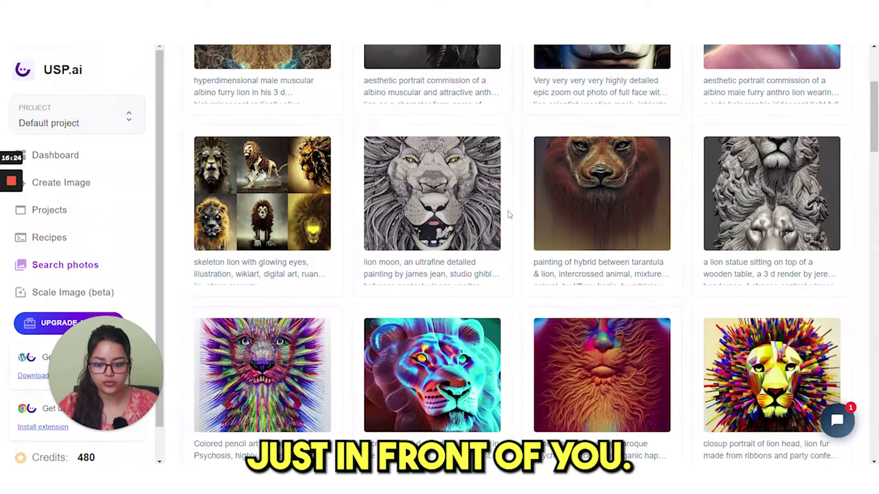
pyautogui.scroll(4, 486, 215)
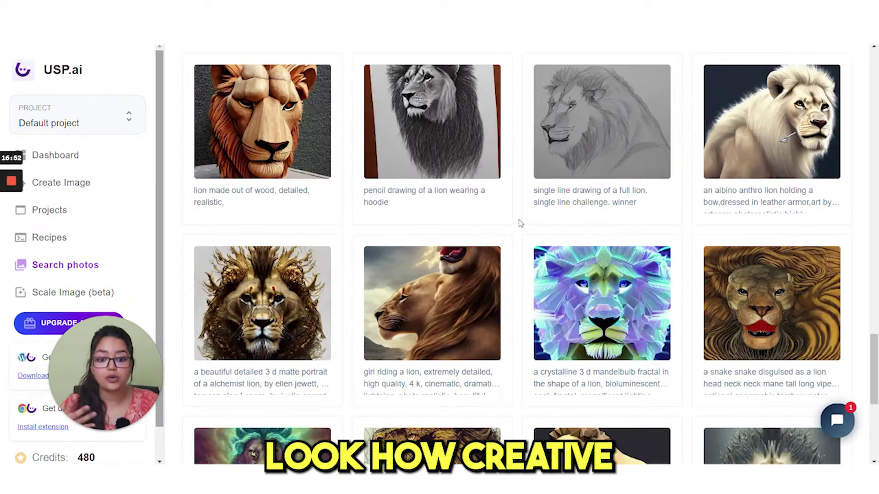
pyautogui.scroll(-1, 520, 223)
pyautogui.scroll(-6, 520, 223)
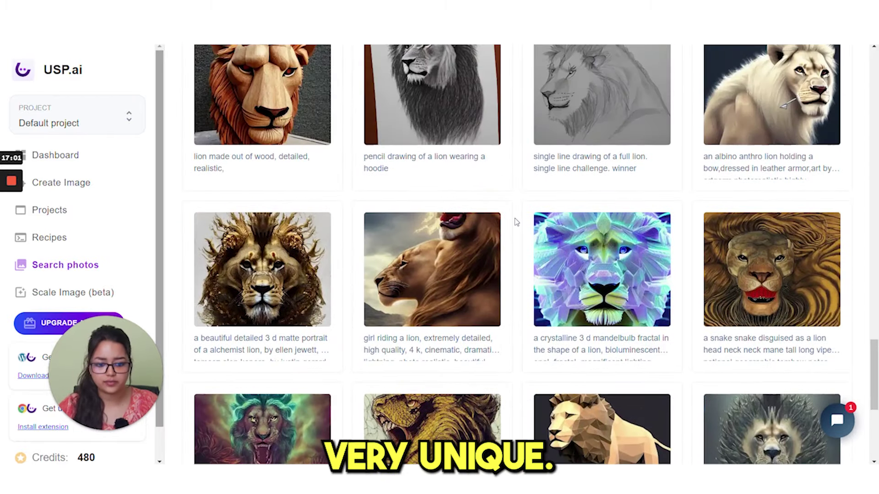
# Step: Search the photos for 'universe' and scroll through the results
pyautogui.write('universe')
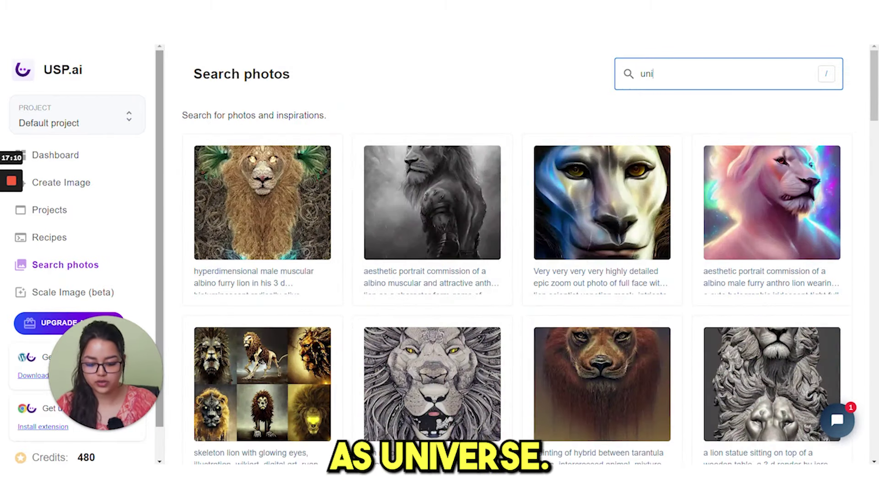
pyautogui.press('Return')
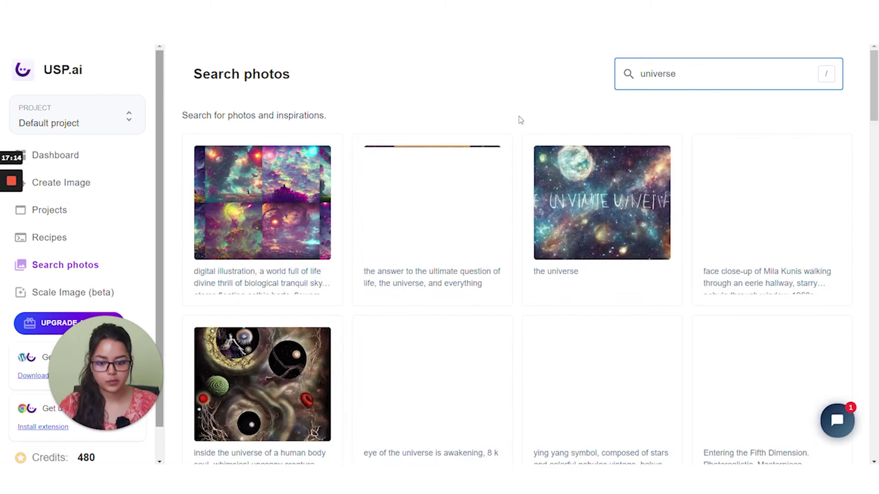
pyautogui.scroll(-10, 518, 127)
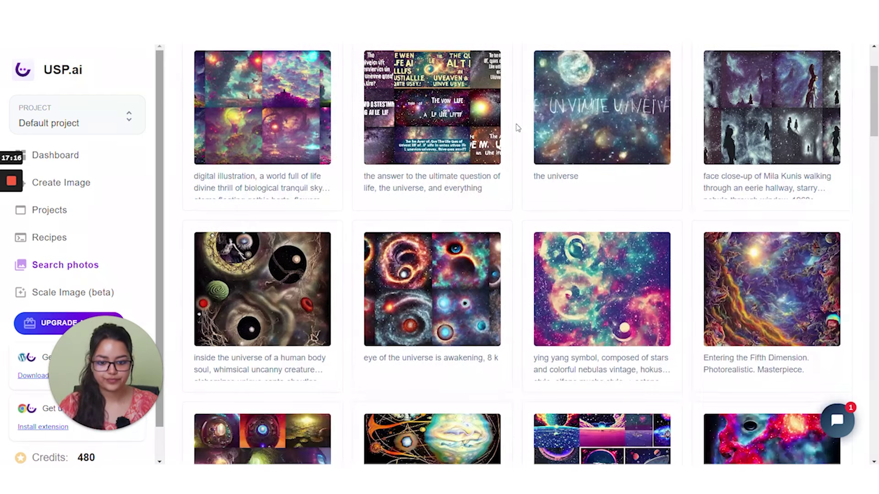
pyautogui.scroll(-8, 521, 128)
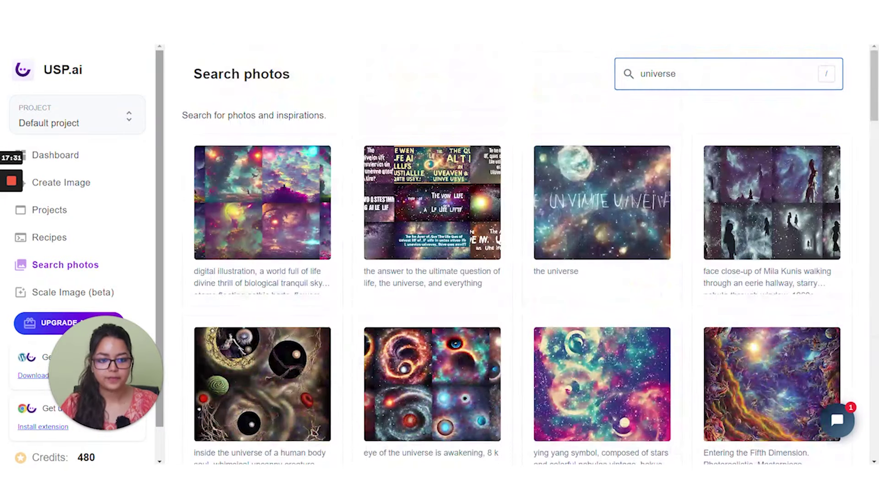
# Step: Replace the search term with 'Cartoon' and scroll through the cartoon image results
pyautogui.hotkey('ctrl', 'a')
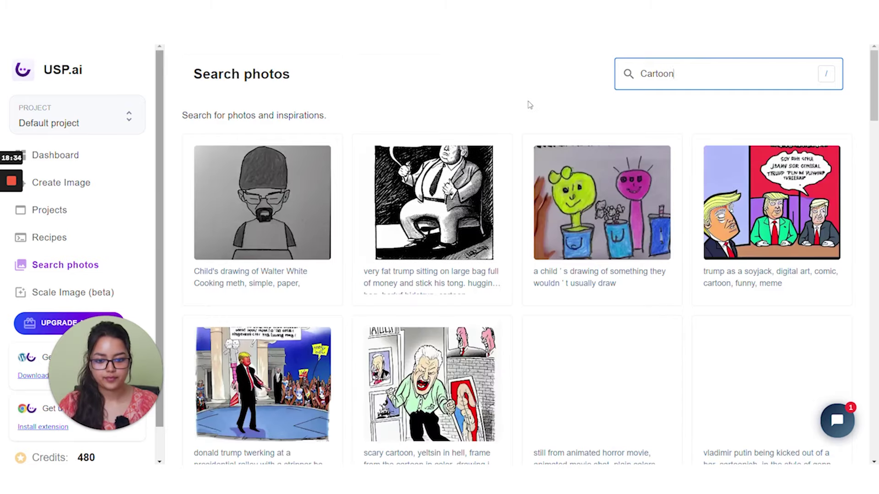
pyautogui.scroll(-4, 526, 108)
pyautogui.scroll(-3, 523, 111)
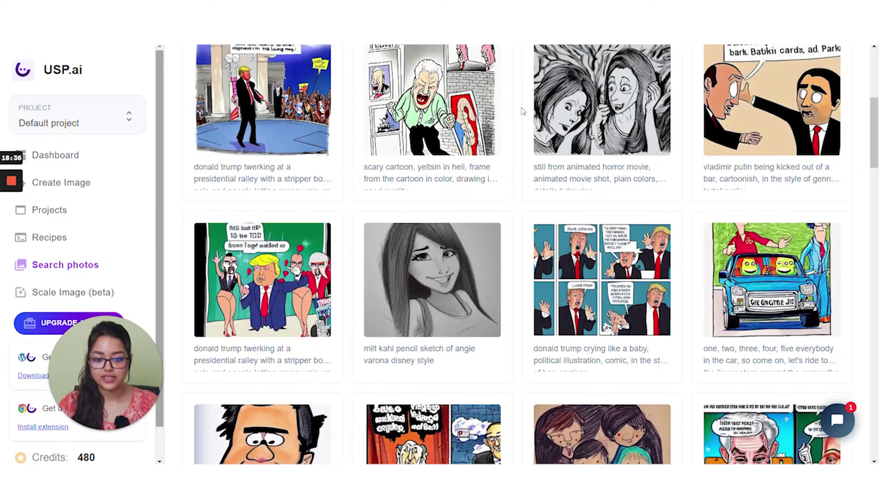
pyautogui.scroll(-5, 523, 111)
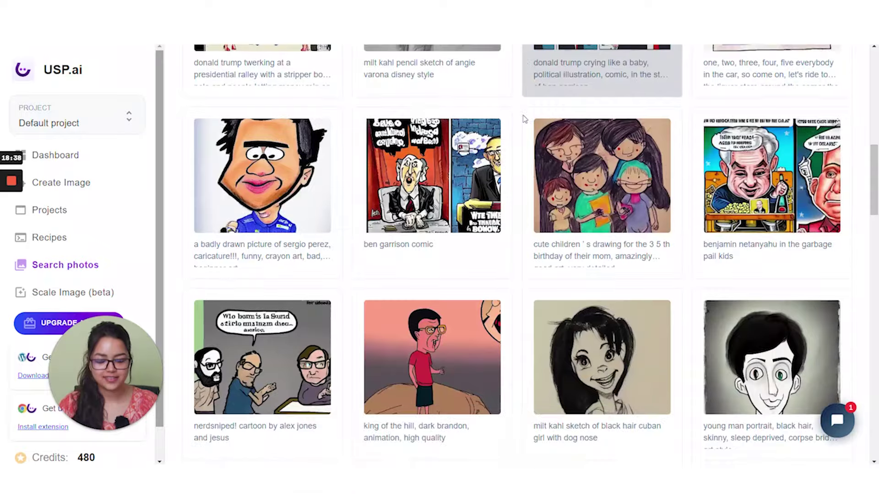
pyautogui.scroll(-2, 525, 118)
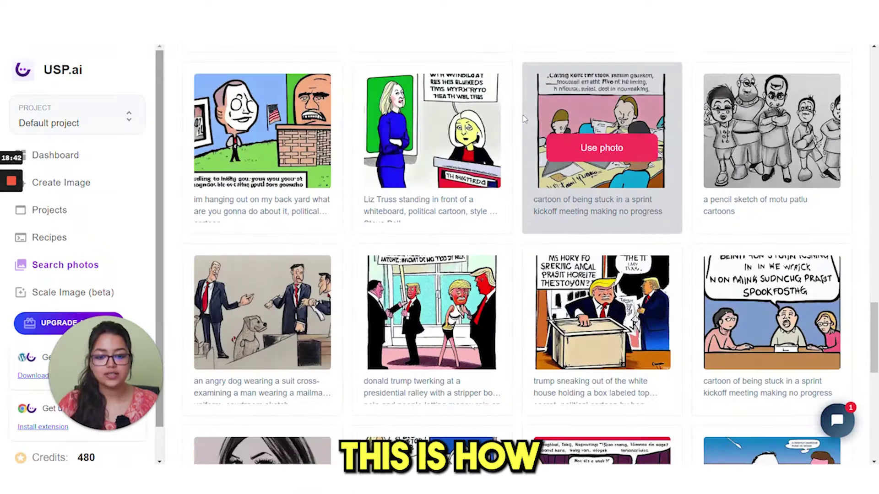
pyautogui.scroll(-3, 525, 118)
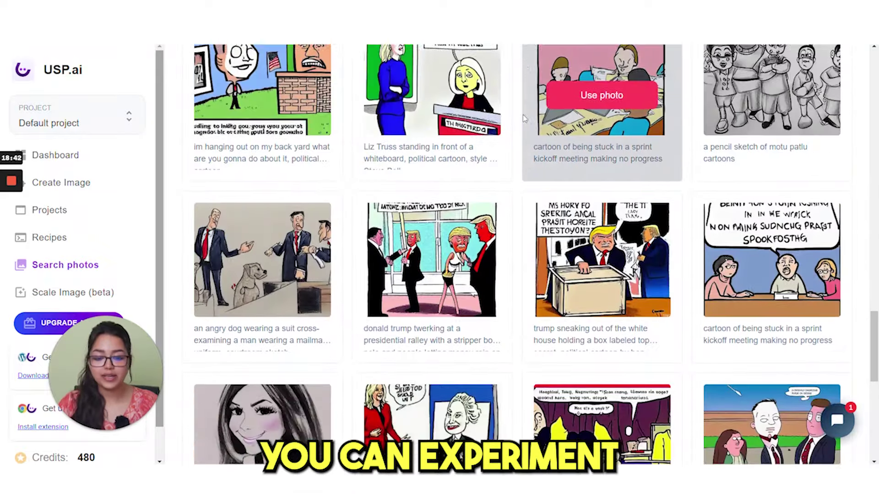
pyautogui.scroll(-4, 525, 118)
pyautogui.scroll(-3, 524, 119)
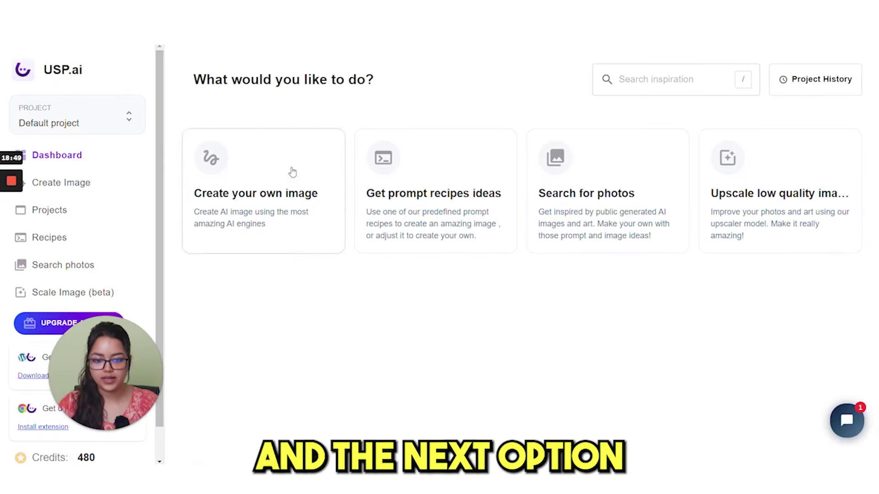
# Step: Upscale the paper-cut cat image by uploading uspai-mebu3 to the Upscale tool
pyautogui.click(778, 224)
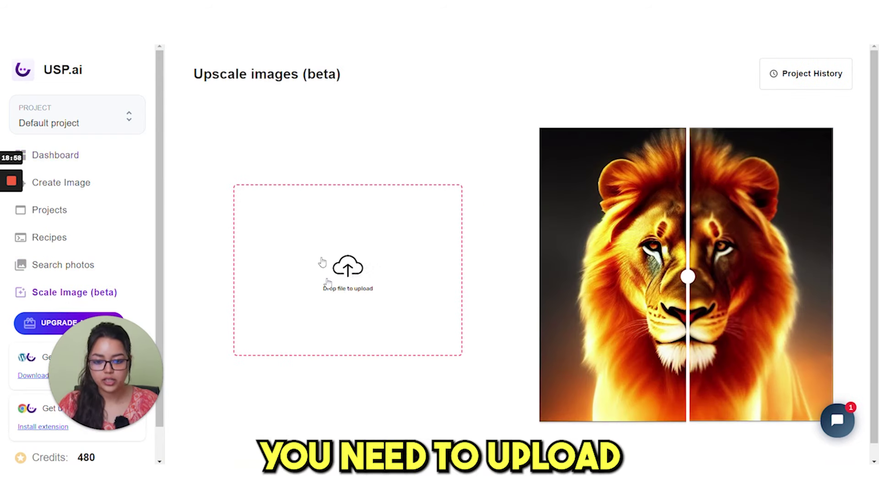
pyautogui.click(348, 273)
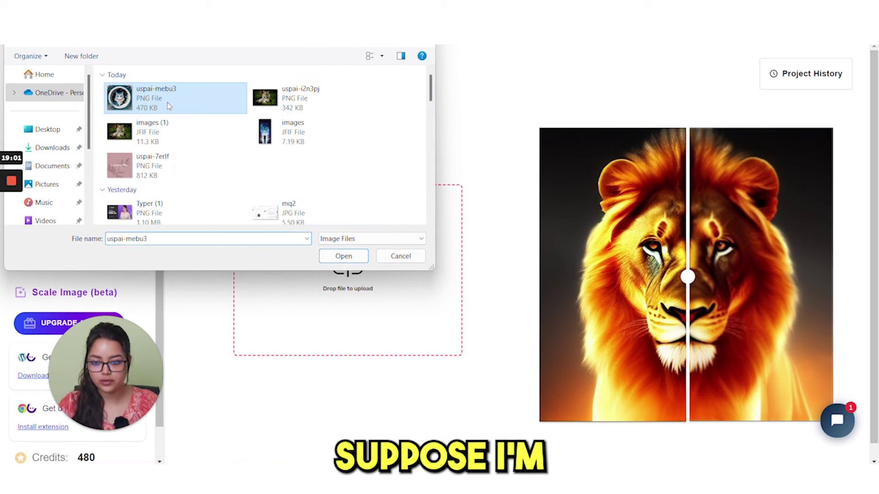
pyautogui.click(167, 103)
pyautogui.click(343, 255)
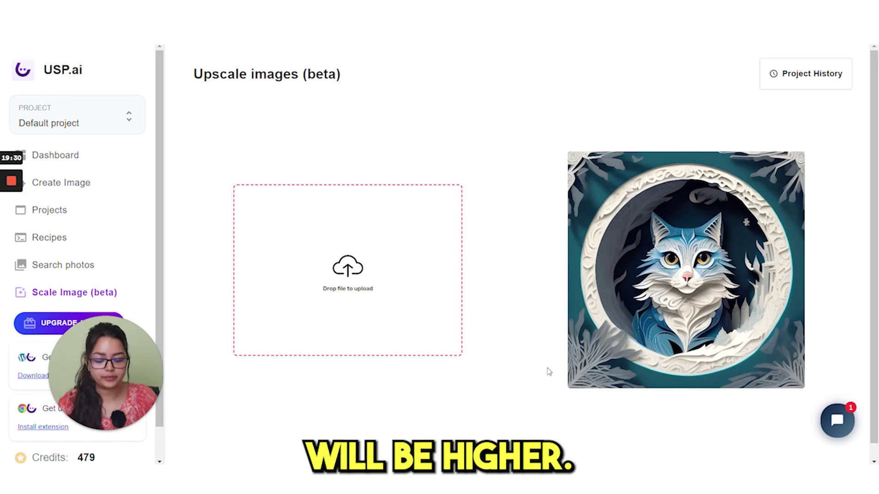
pyautogui.moveTo(694, 277)
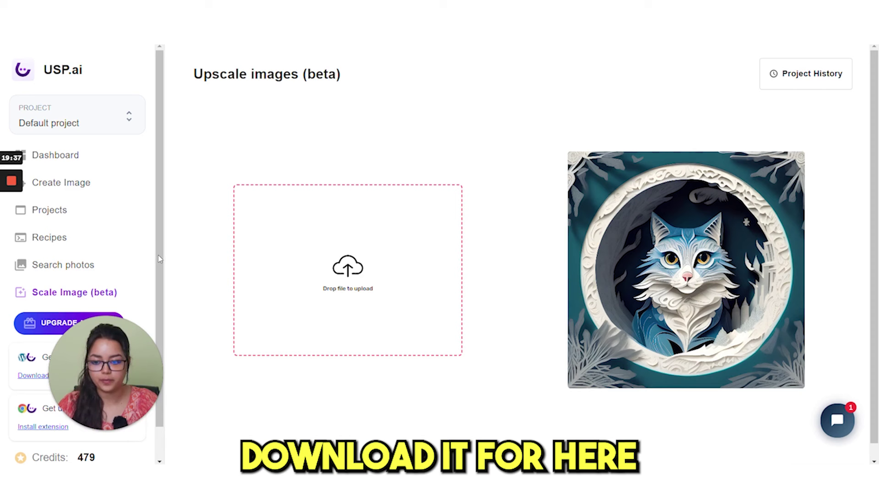